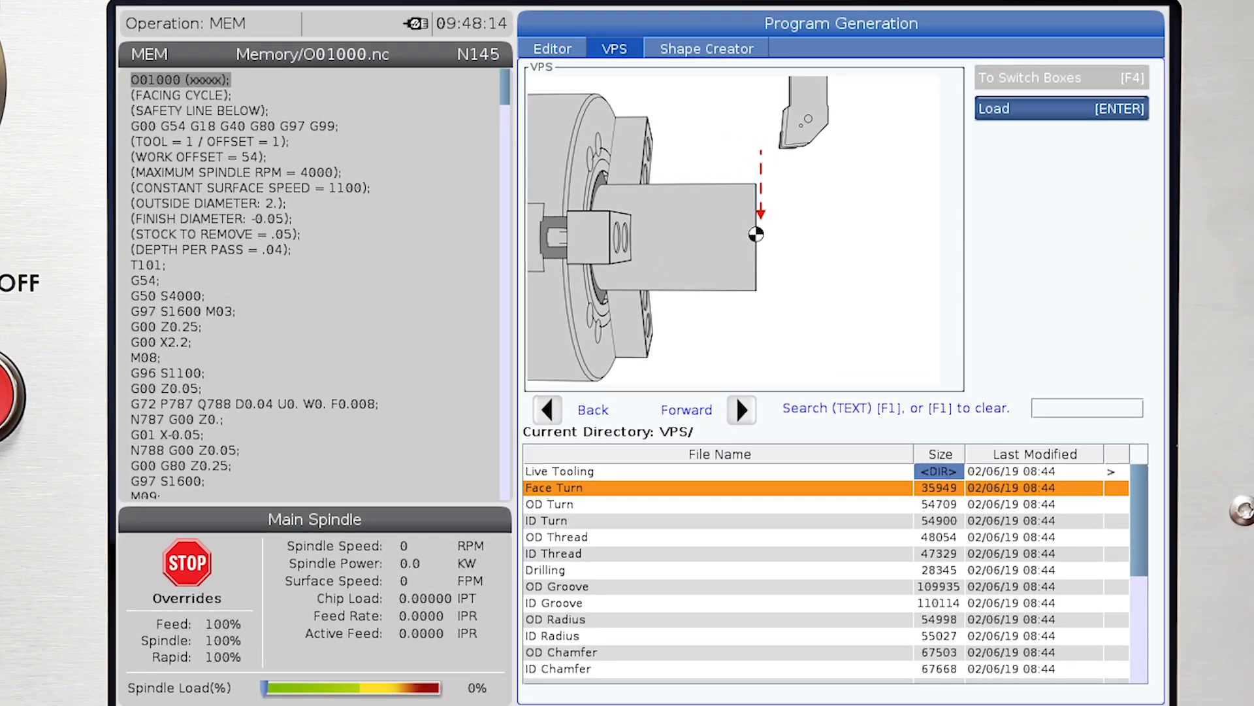
Move down the VPS template list from Face Turn to the OD Thread cycle.
key("Down")
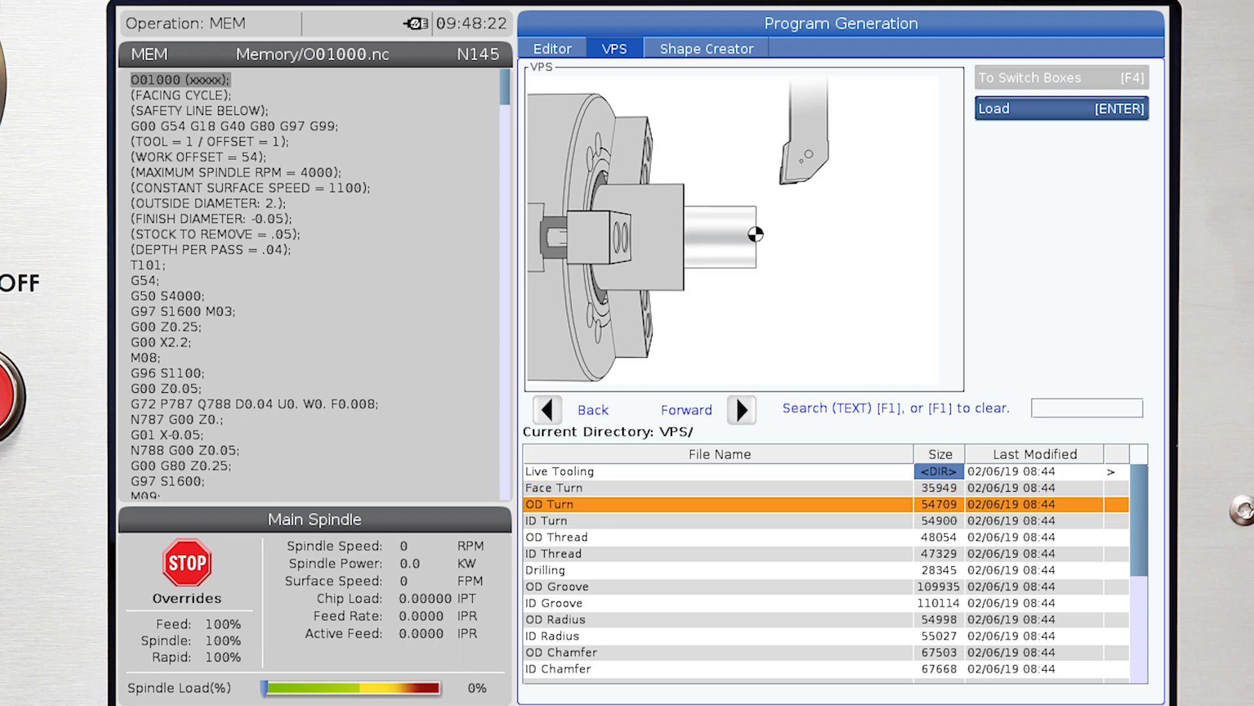
key("Down")
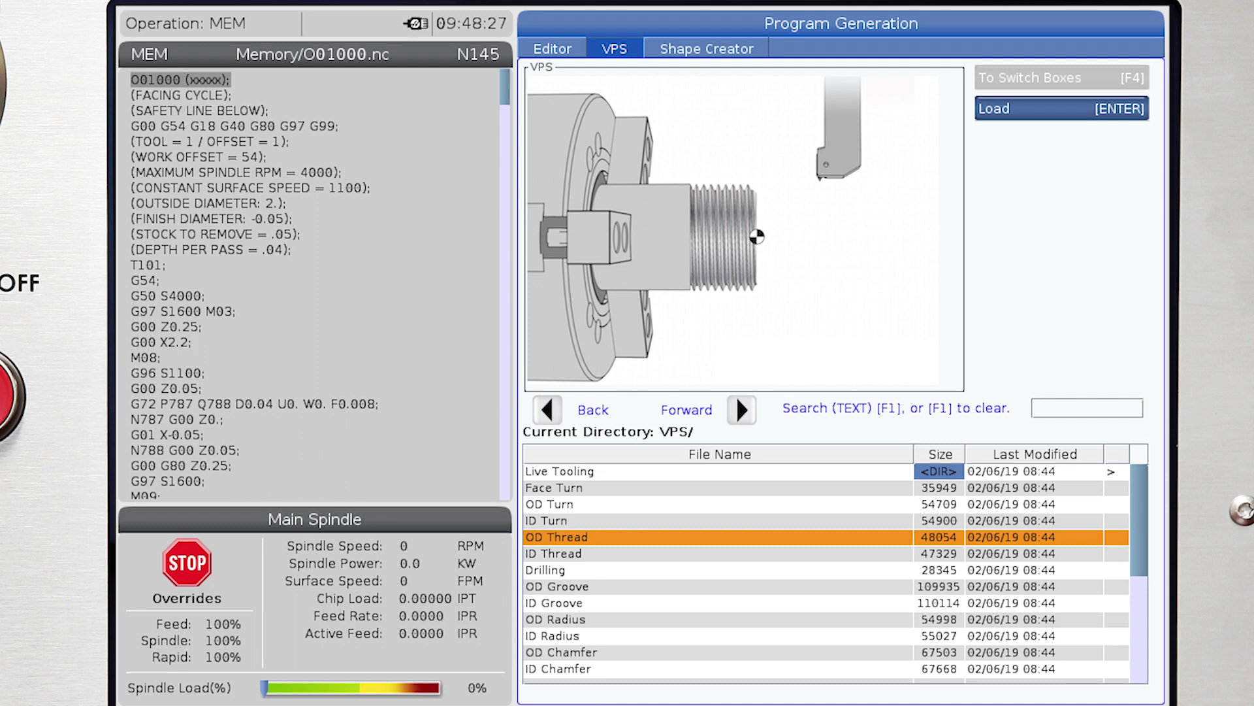
key("Down")
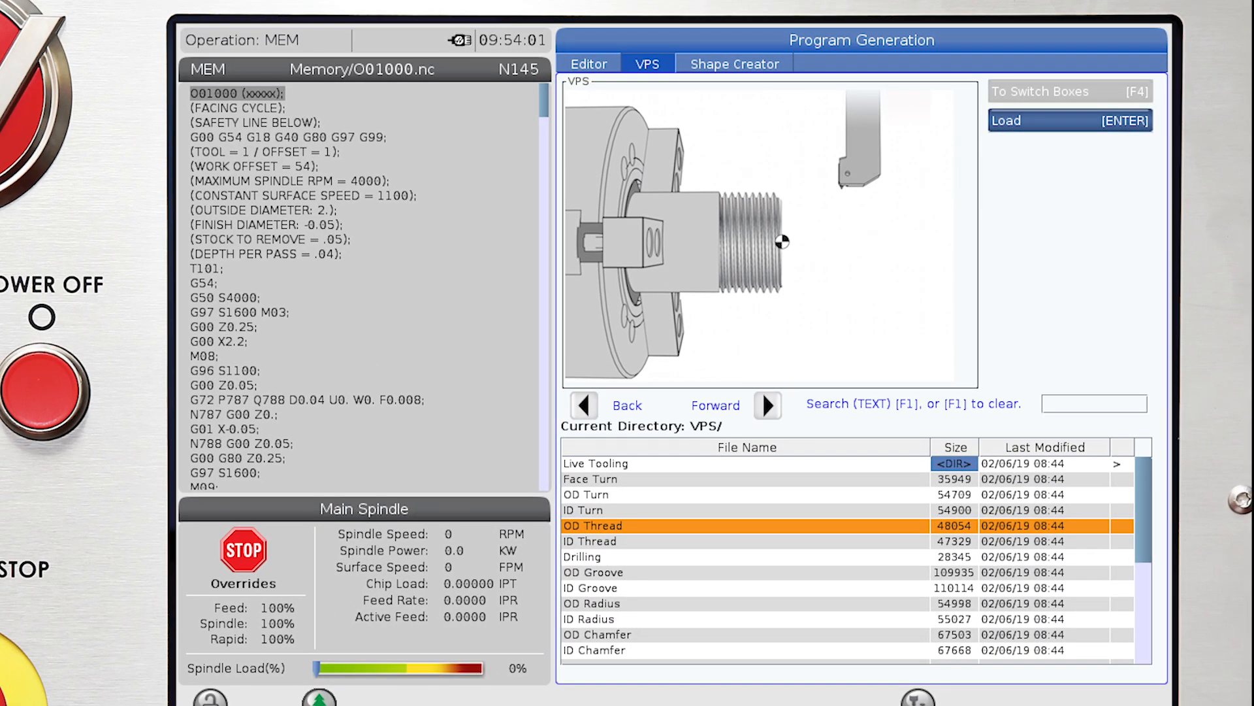
Load the OD Thread template and set 12 threads per inch, 1.25 major and 1.16 minor diameter.
key("Return")
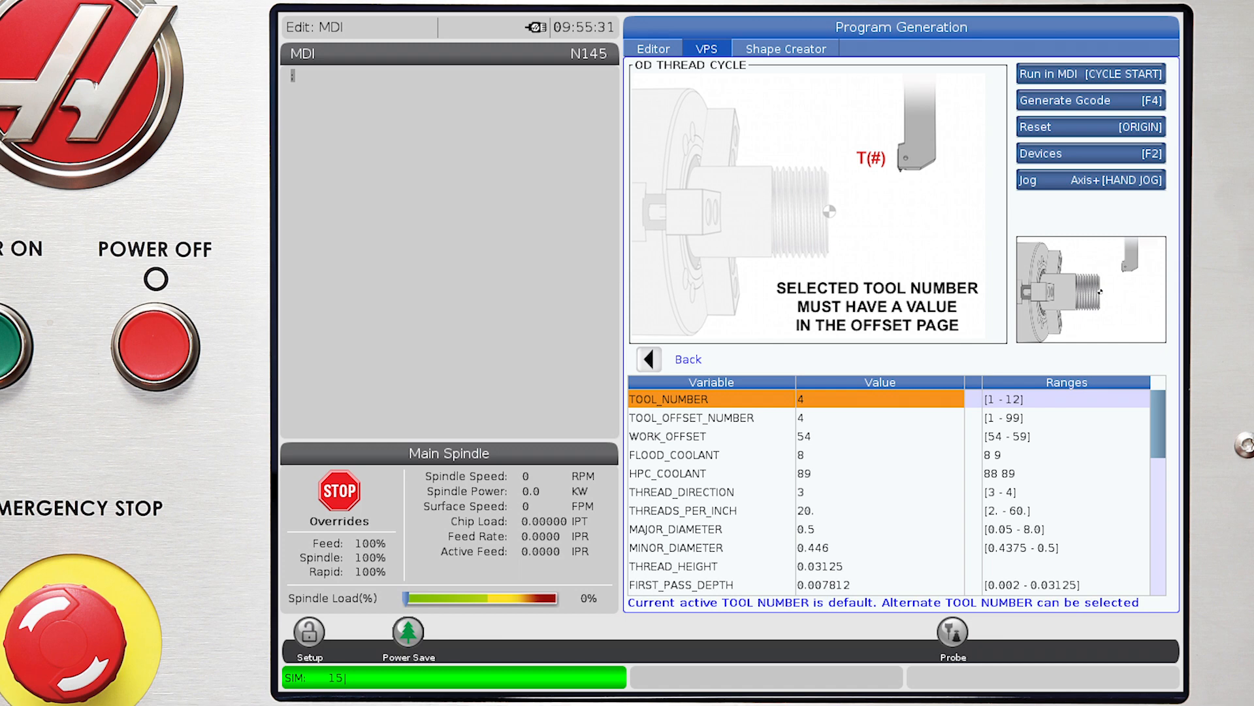
key("Down")
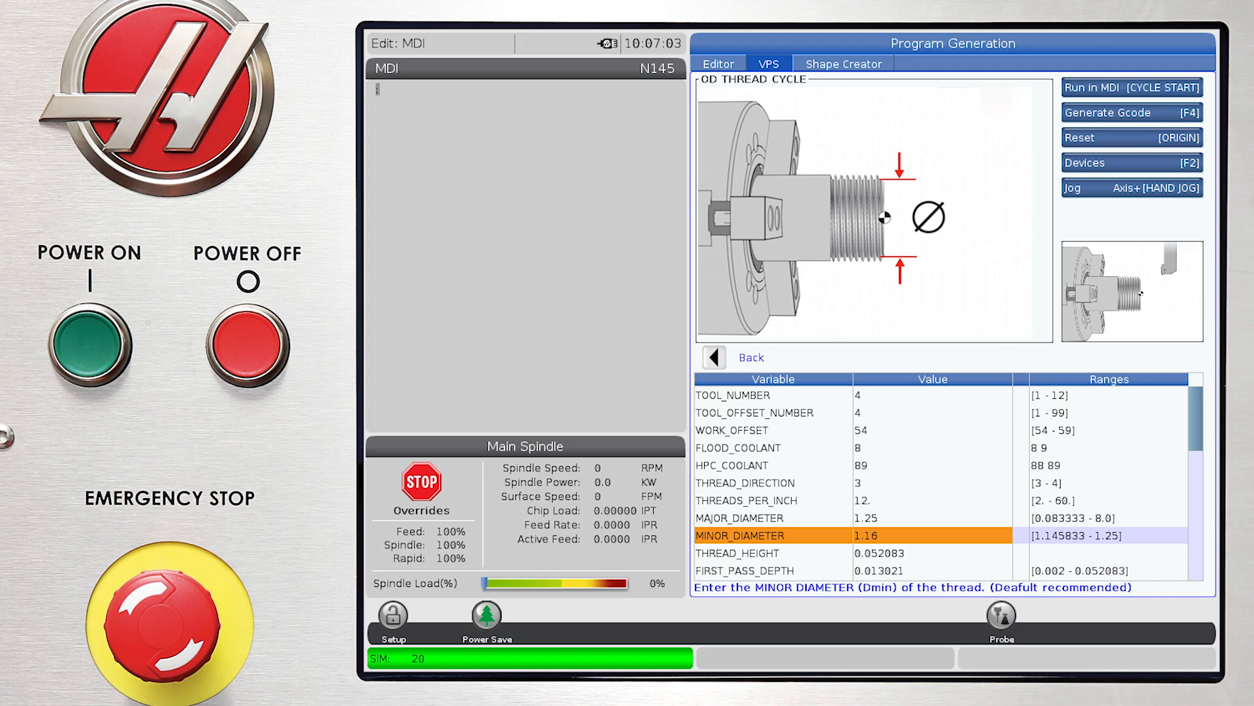
key("Down")
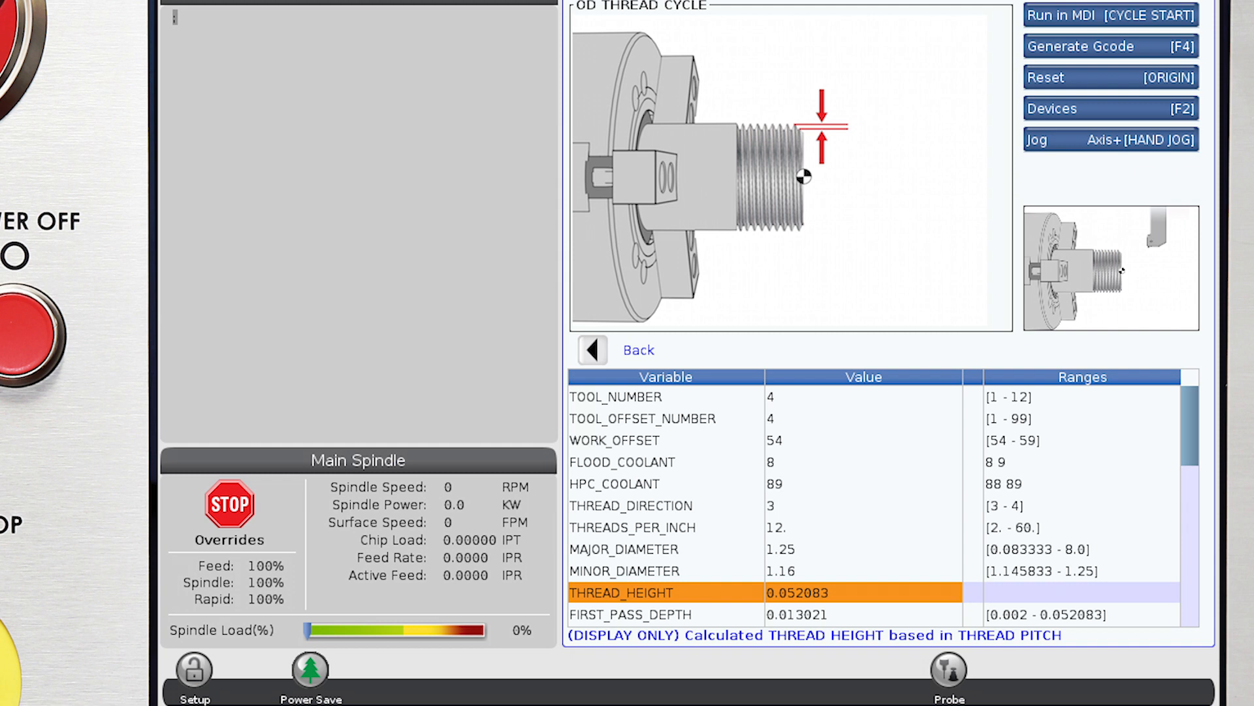
Advance past thread height to first pass depth, keeping surface speed at 600 feet per minute.
key("Down")
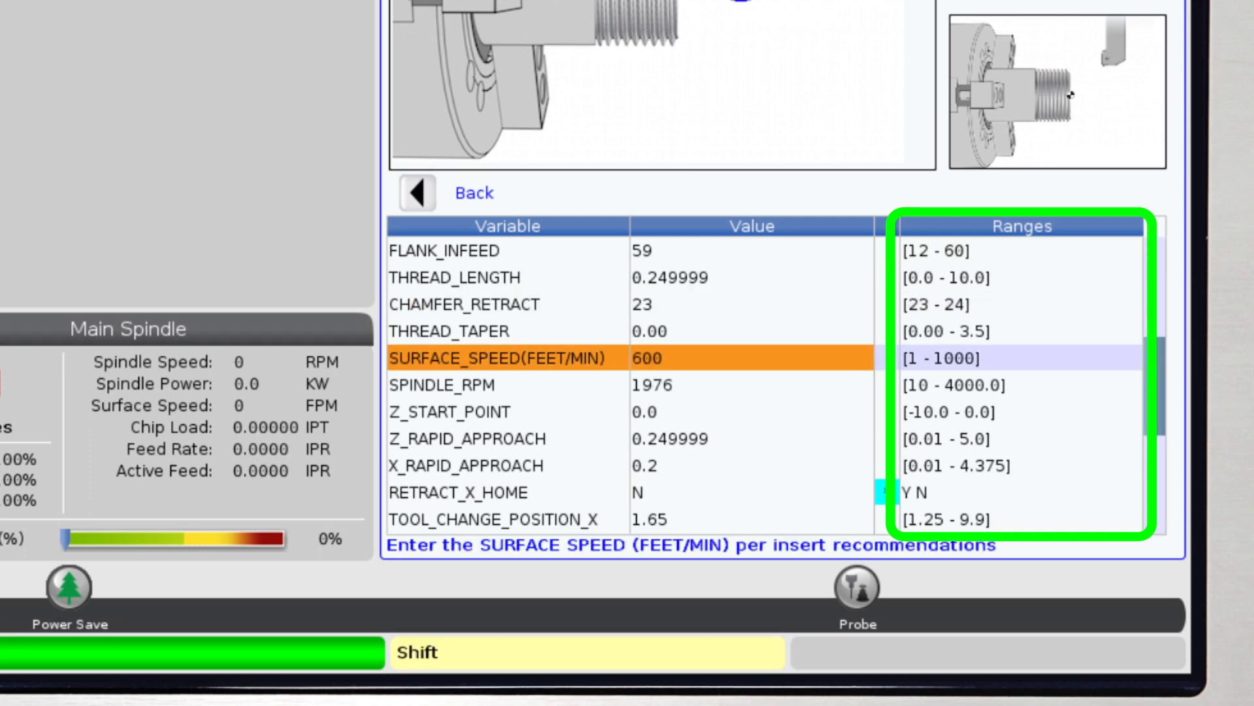
Finish the remaining rows through Z start point and generate the thread cycle's G-code.
key("Down")
key("Down")
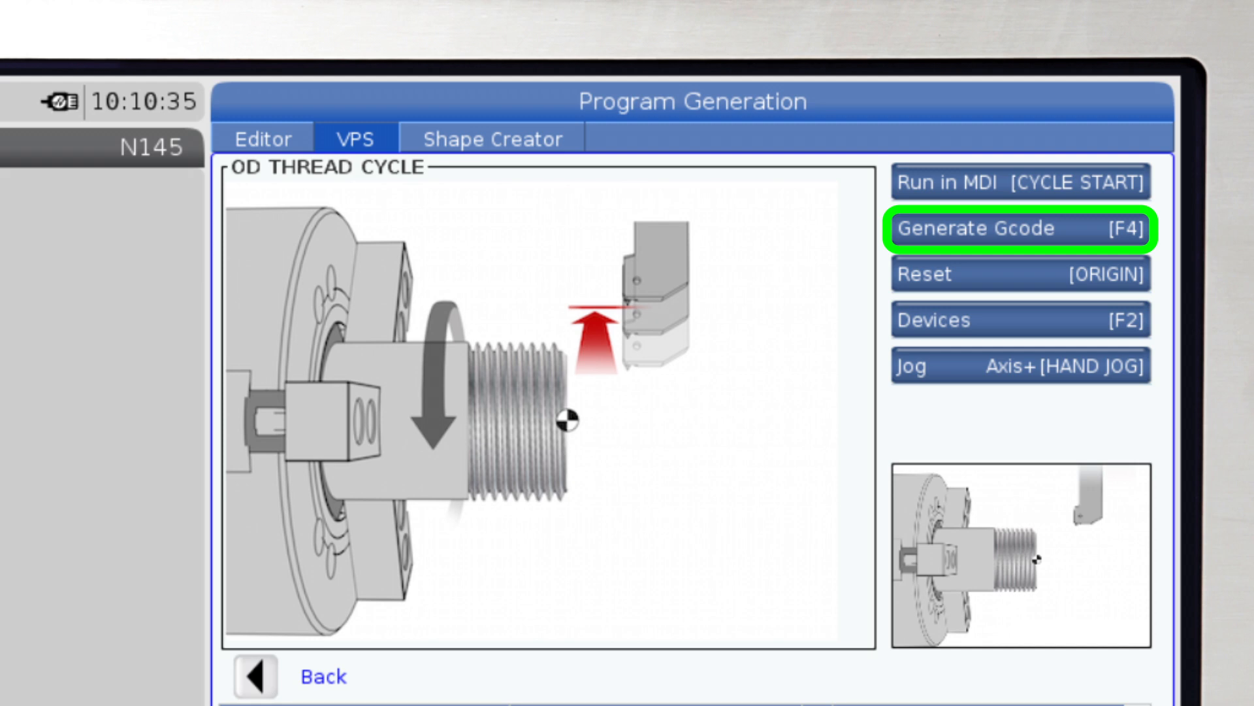
key("F4")
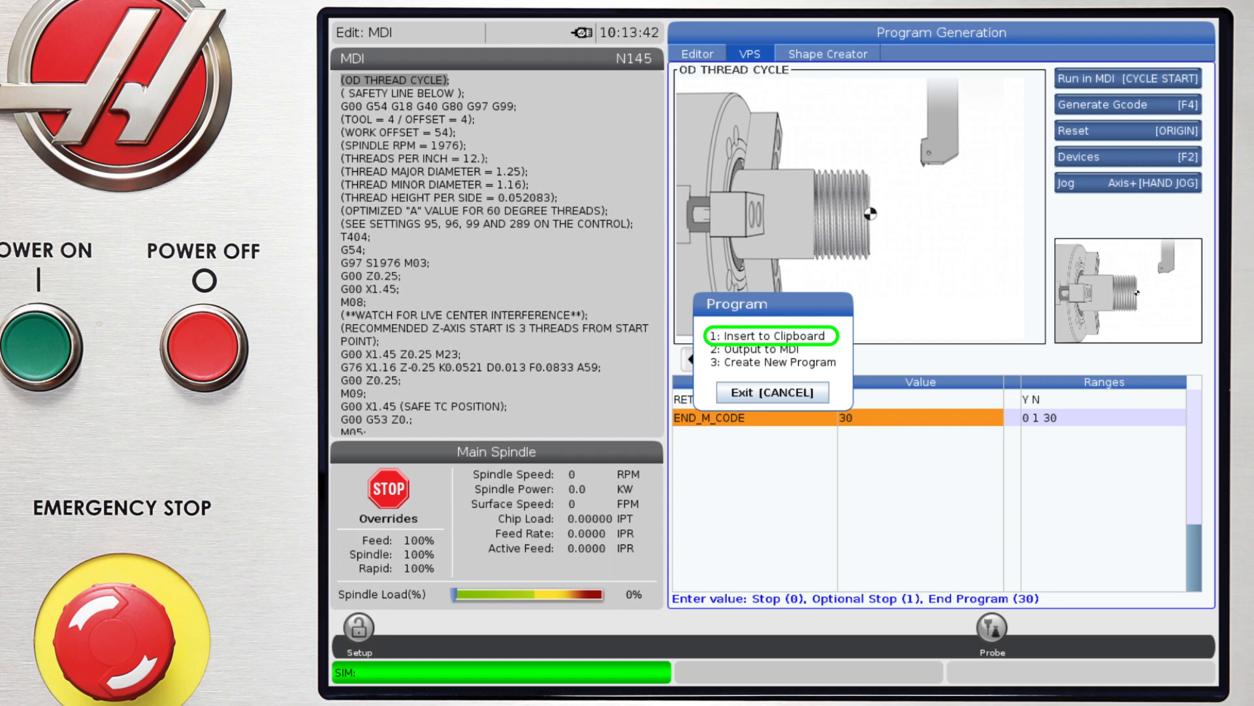
Choose an output option in the Program dialog for the generated thread code.
key("1")
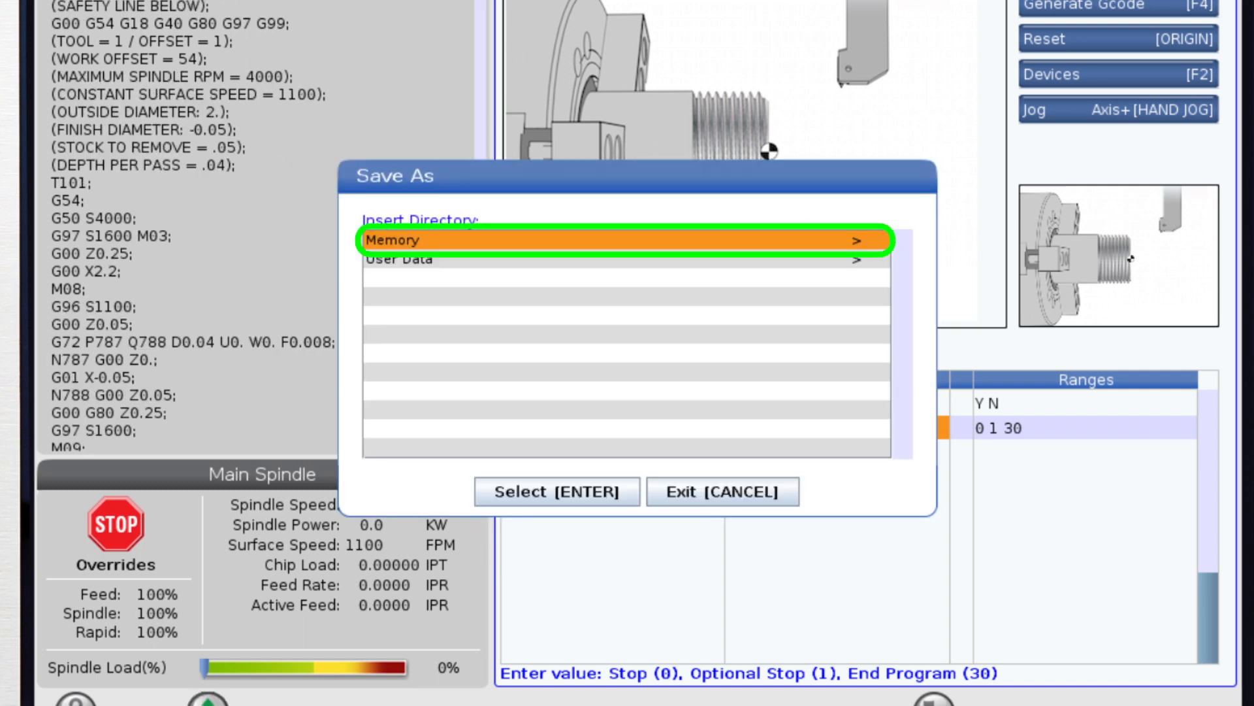
Select Memory as the save location for the new thread program.
key("Return")
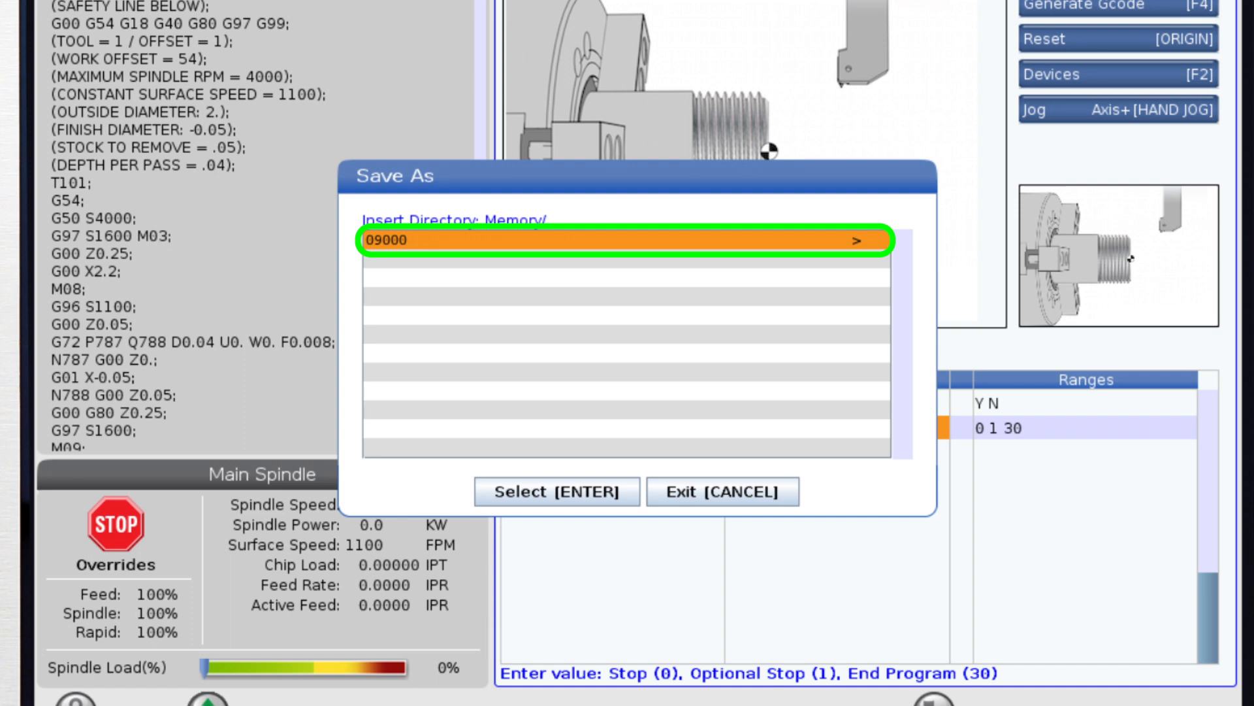